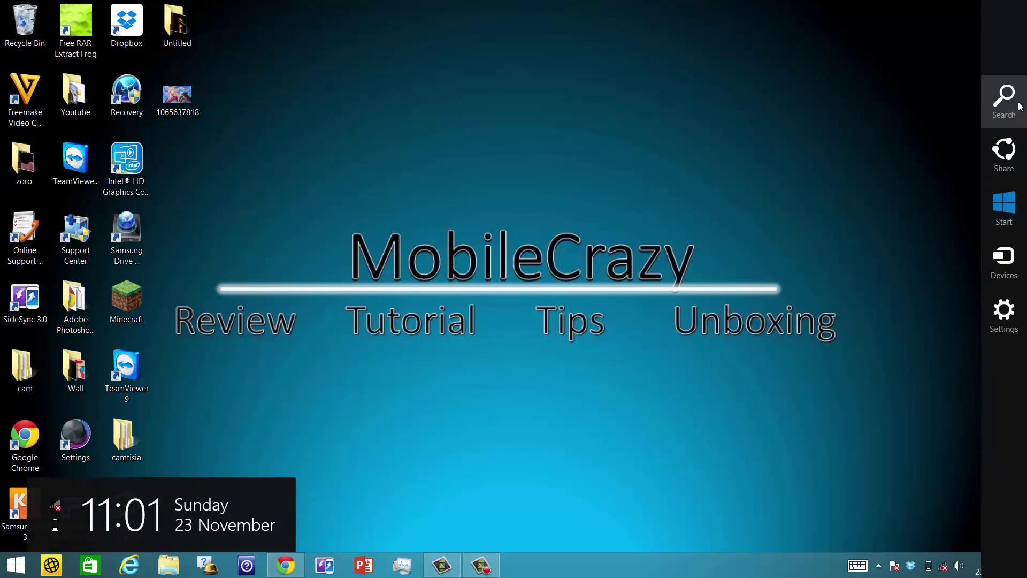
- Launch Device Manager from the Windows 8 Search charm results for 'device Manager'
left_click(1006, 101)
type("device Manager")
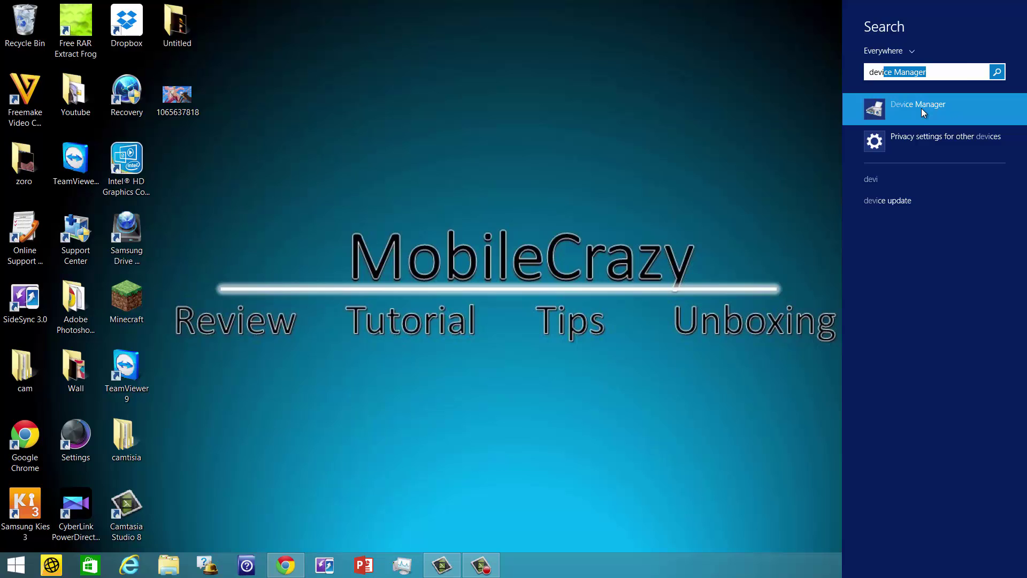
left_click(921, 108)
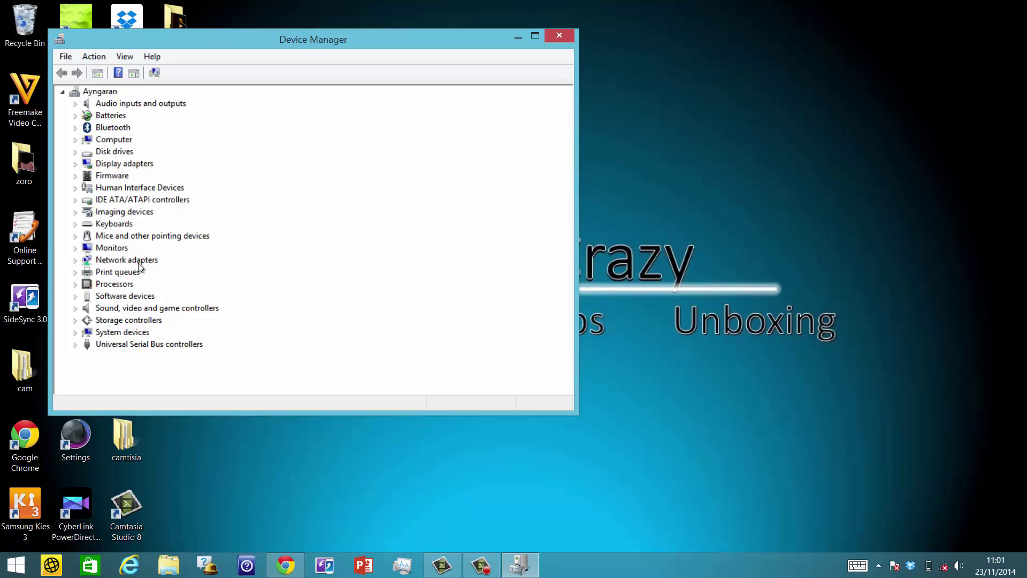
- Expand Network adapters, select the Intel Dual Band Wireless-AC 7260, and check available Wi-Fi networks
left_click(75, 260)
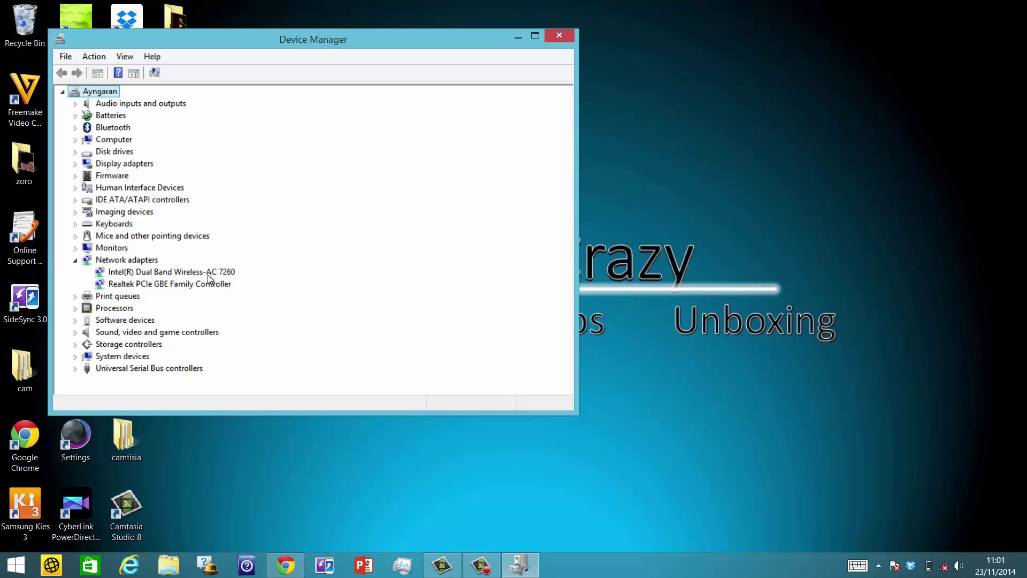
left_click(203, 275)
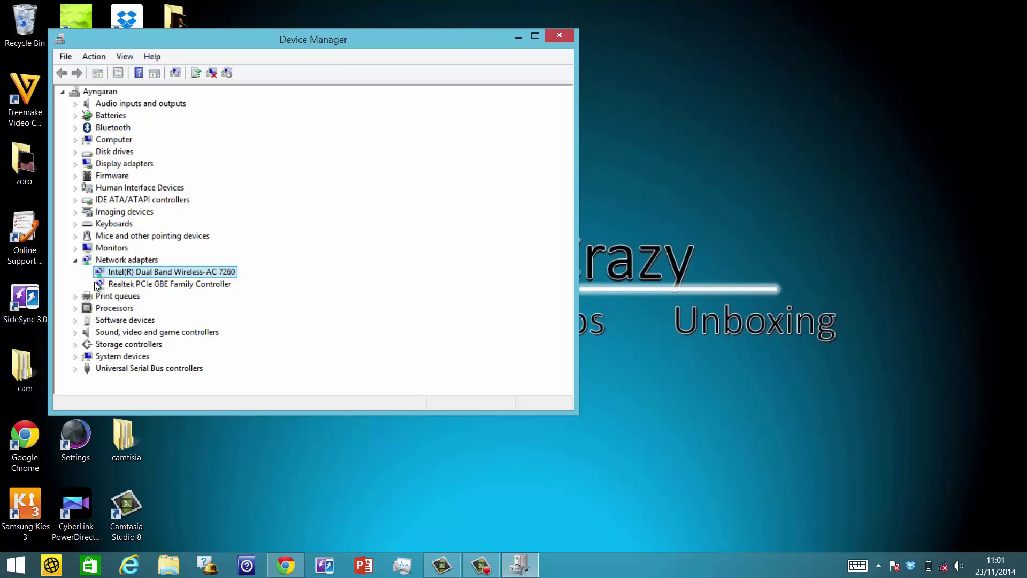
left_click(944, 566)
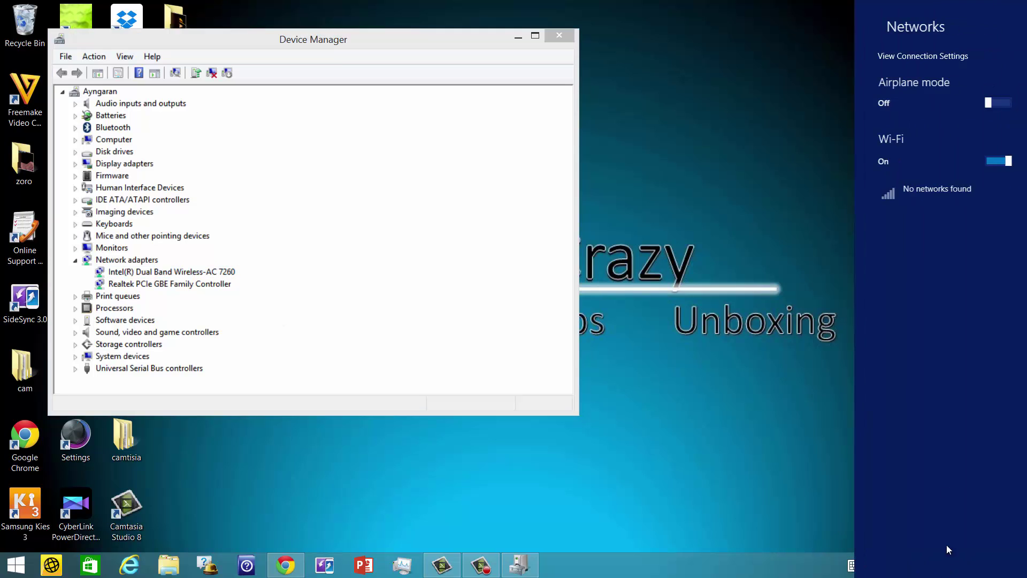
left_click(985, 162)
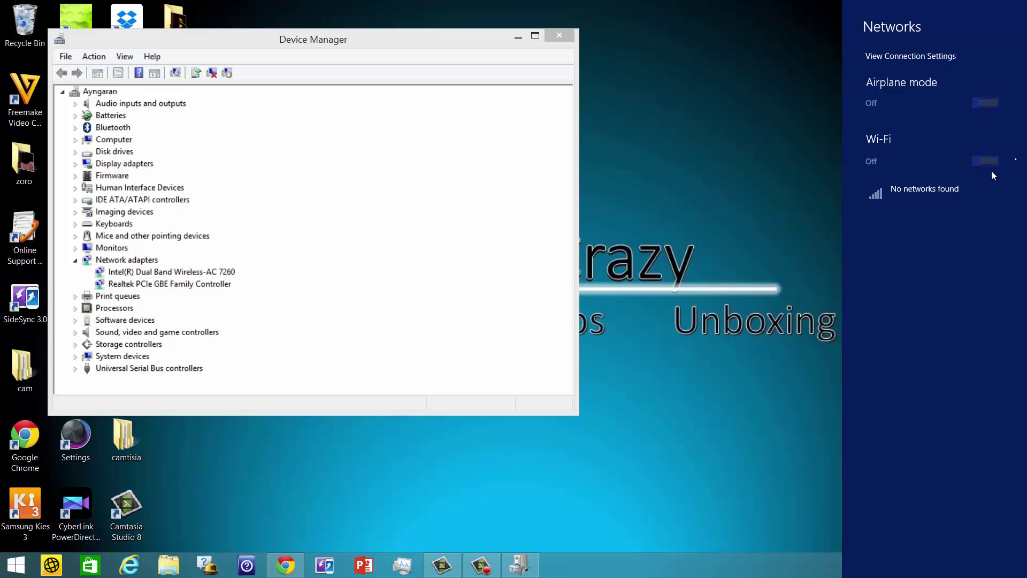
left_click(758, 184)
- Disable the Intel Dual Band Wireless-AC 7260 adapter and confirm with Yes
right_click(144, 270)
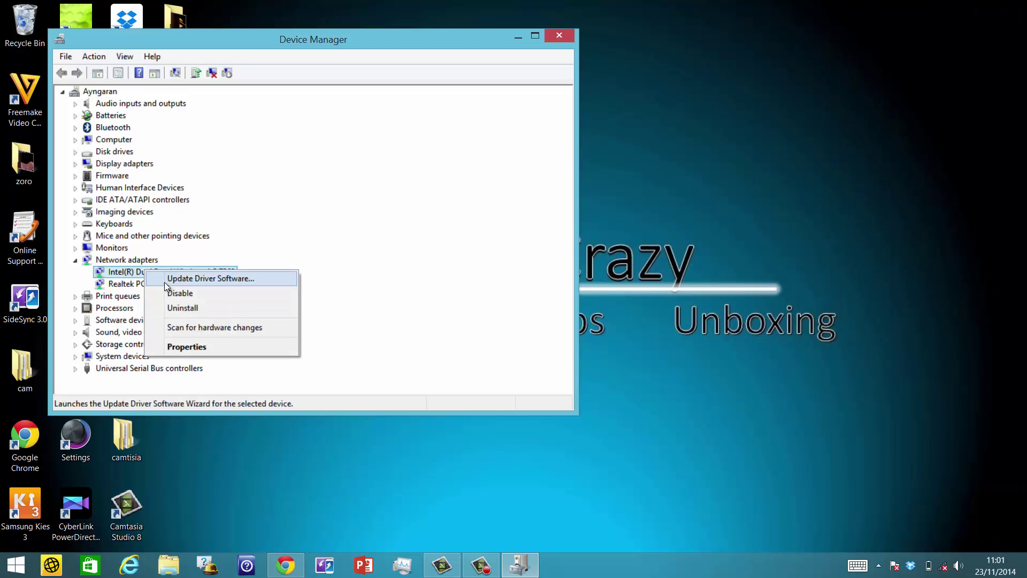
left_click(179, 292)
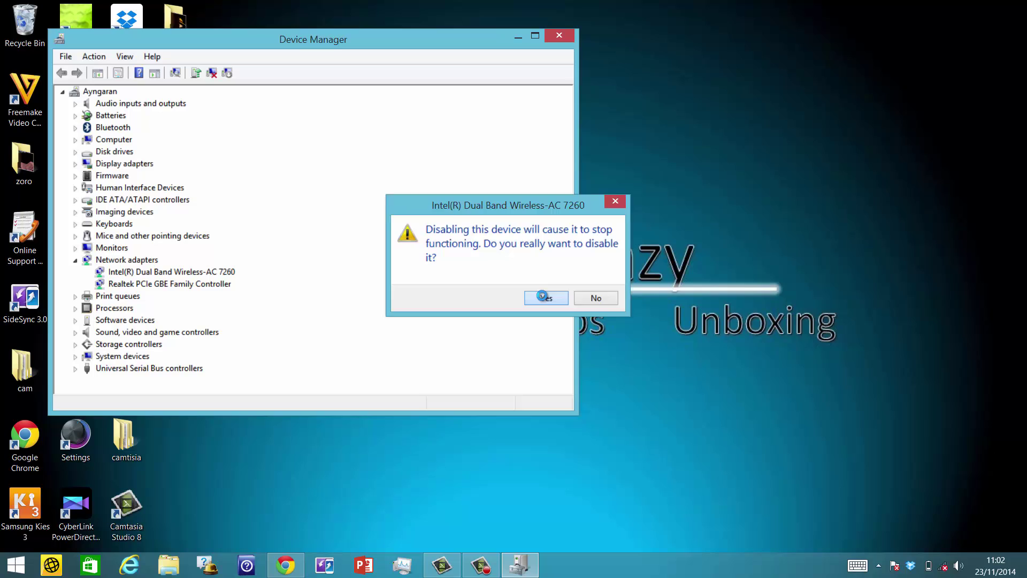
left_click(533, 298)
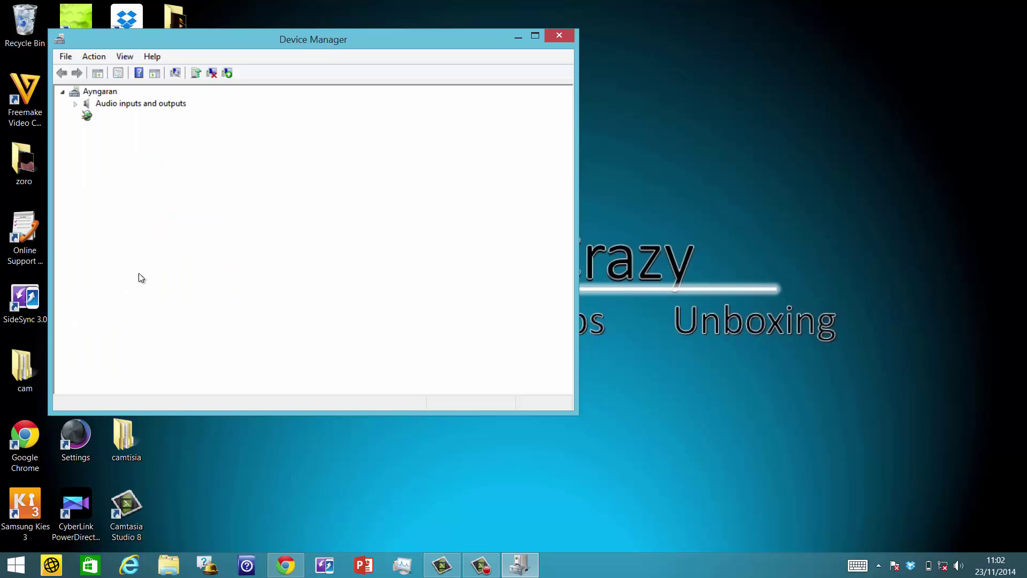
- Re-enable the disabled Intel Wireless-AC 7260 adapter from its context menu
right_click(142, 272)
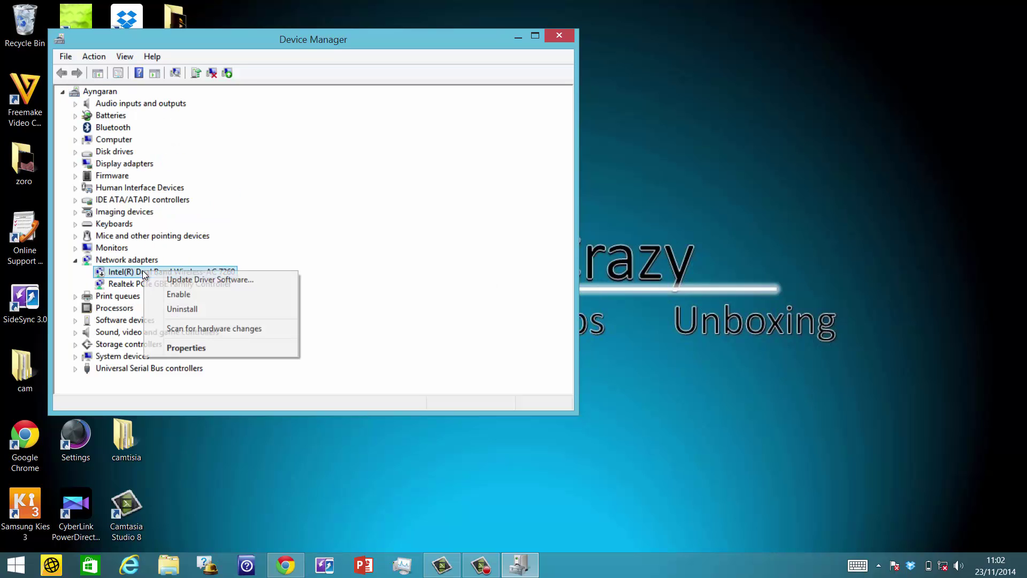
left_click(364, 324)
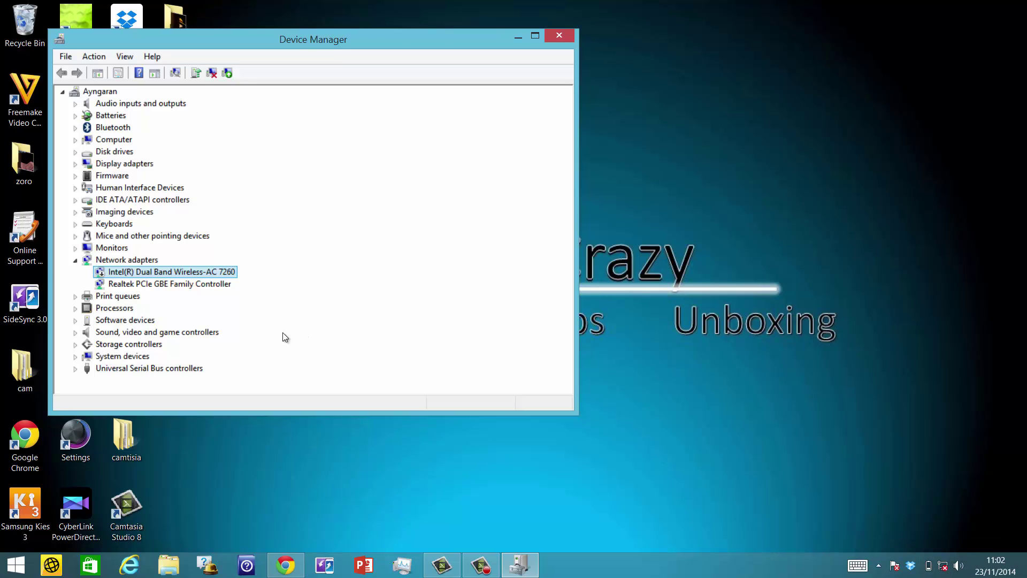
right_click(164, 273)
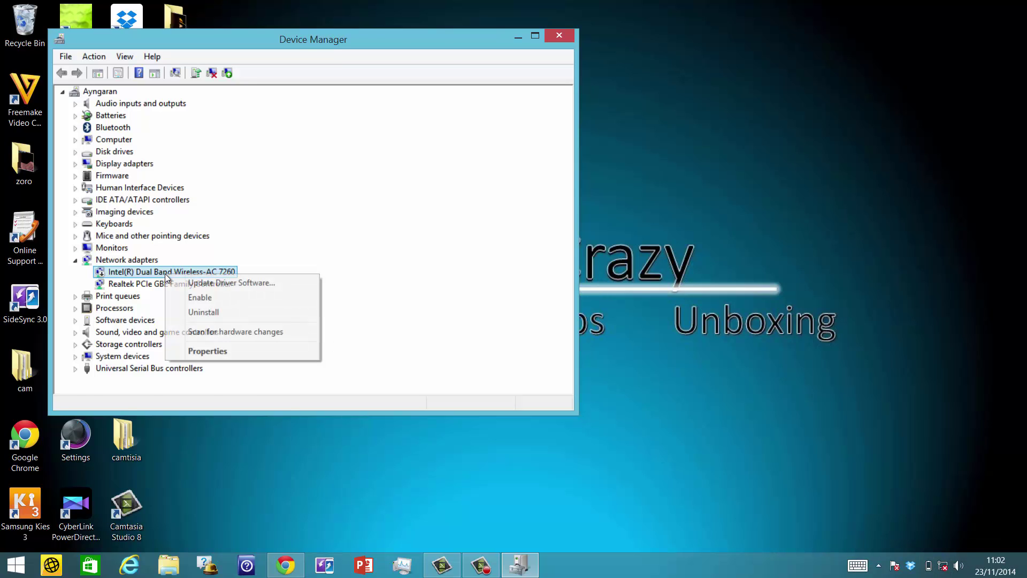
left_click(200, 296)
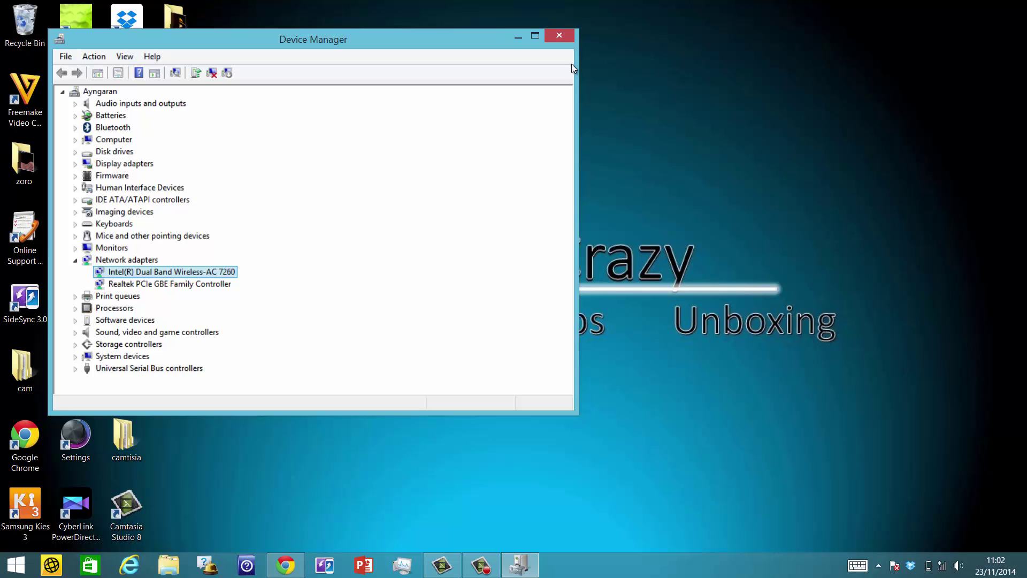
- Close Device Manager and check the tray network list for Wi-Fi networks
left_click(566, 38)
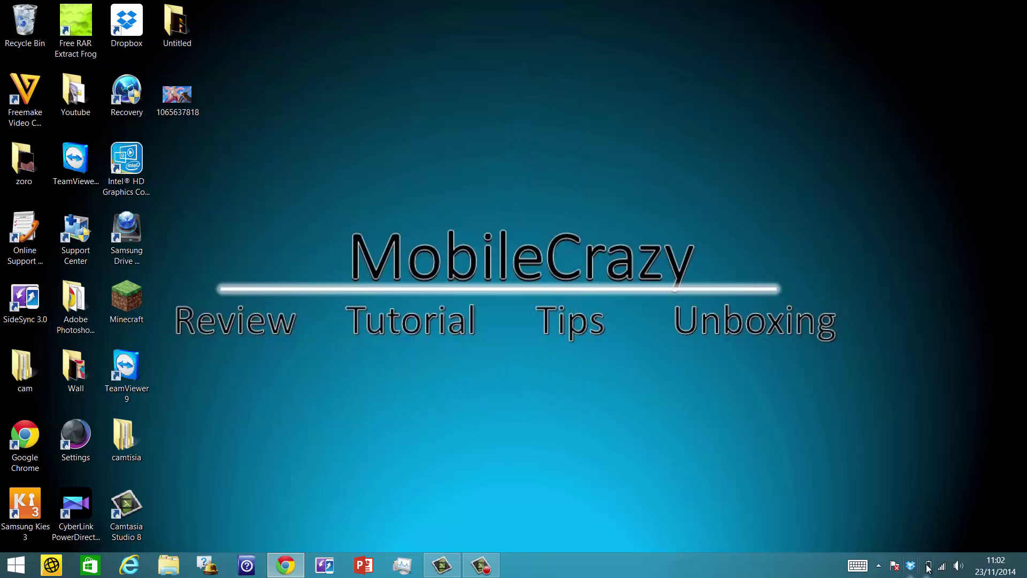
left_click(943, 566)
left_click(794, 176)
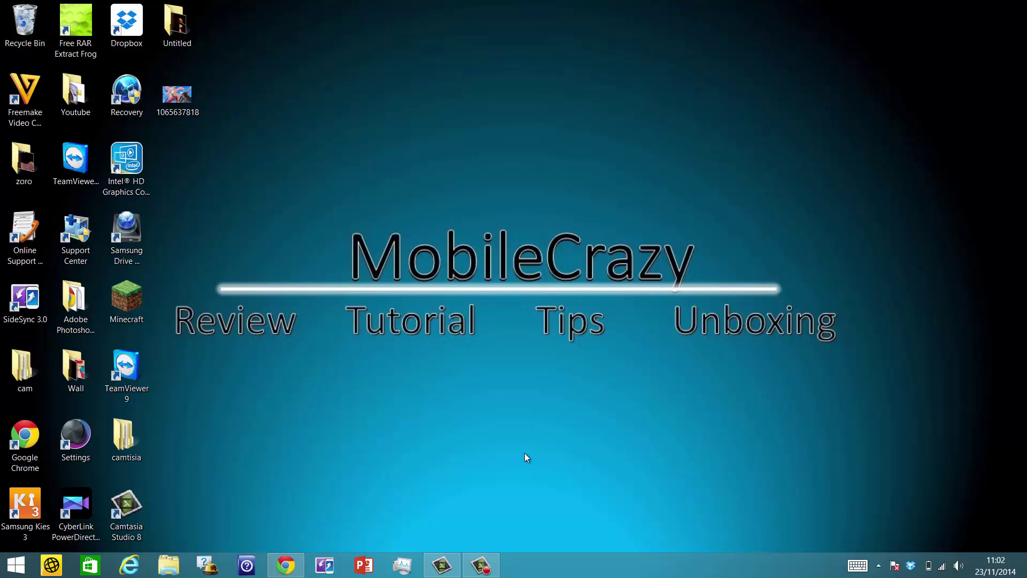
- Reopen Device Manager from Search and expand Network adapters again
left_click(1010, 101)
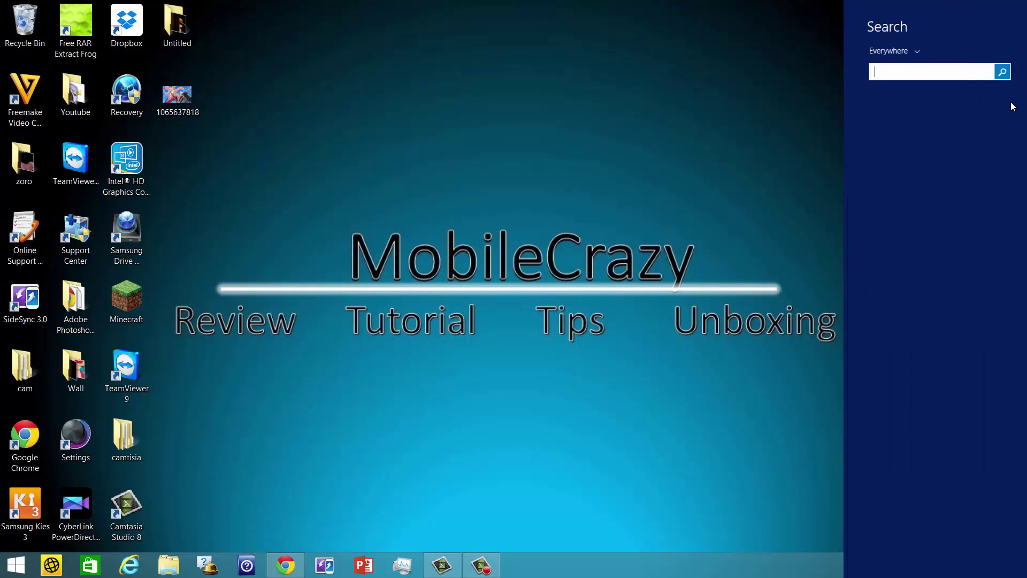
type("device Manager")
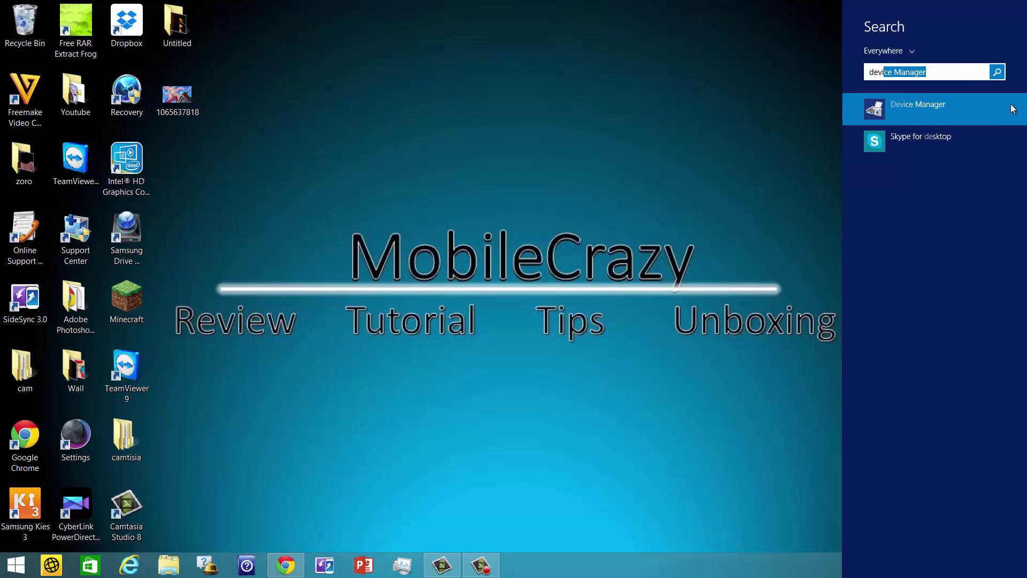
left_click(982, 109)
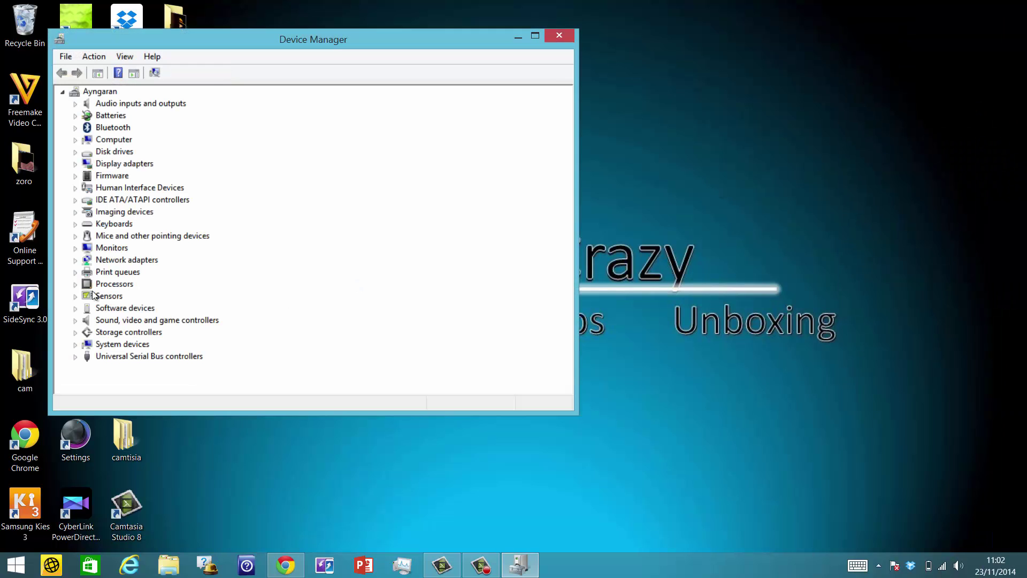
left_click(75, 260)
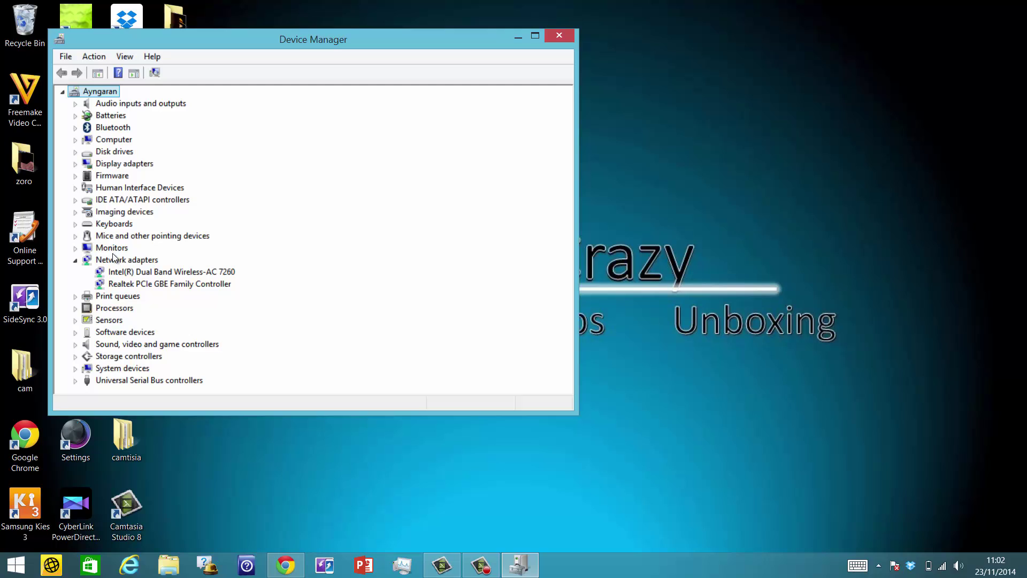
left_click(560, 33)
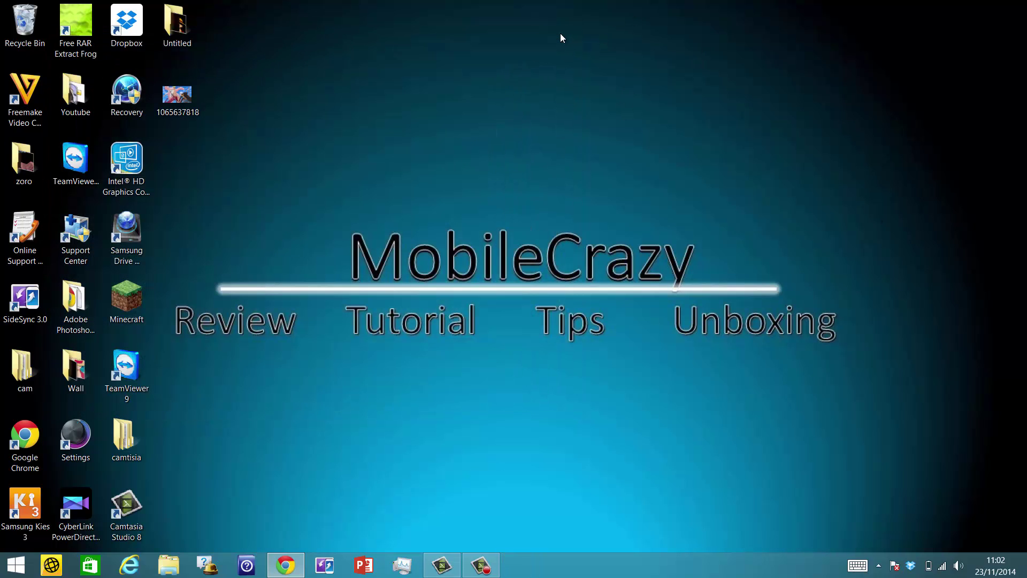